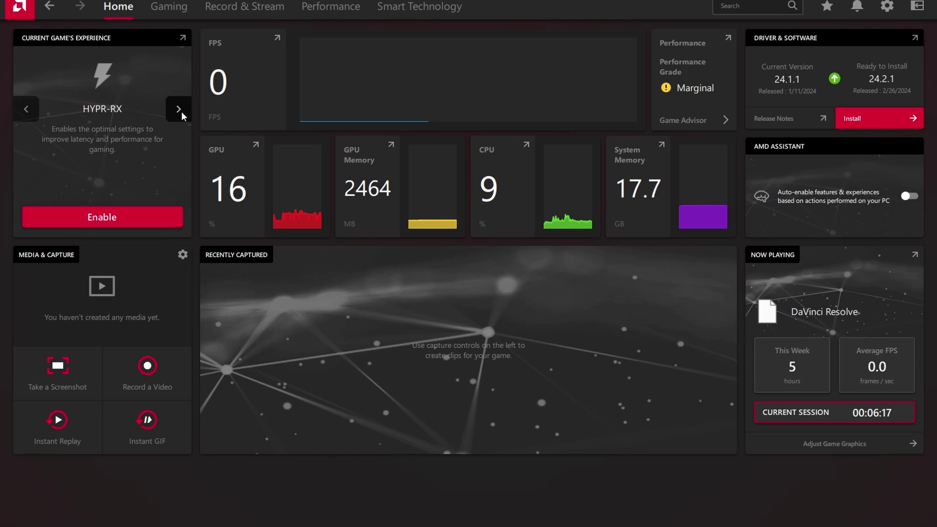
- Cycle the Experience card through Quality, HYPR-RX Eco and Global, ending back on HYPR-RX
click(179, 110)
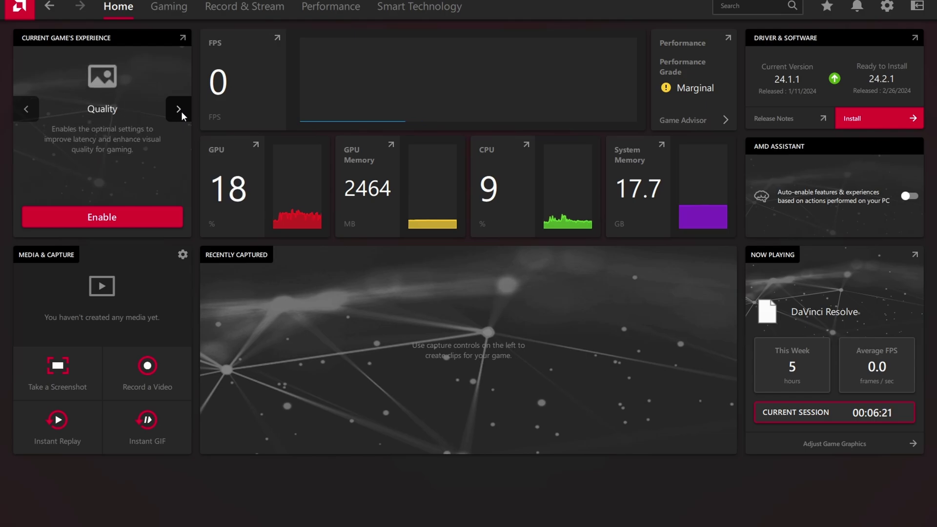
click(181, 111)
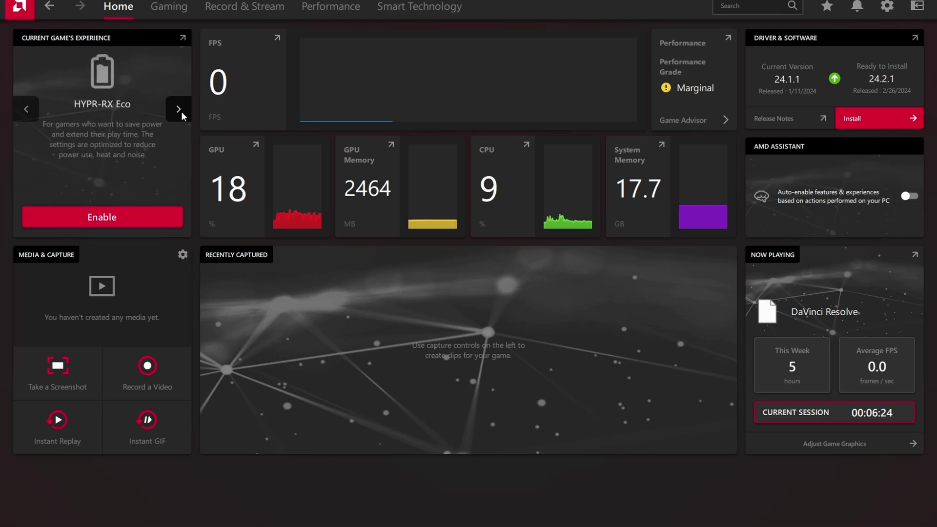
click(180, 111)
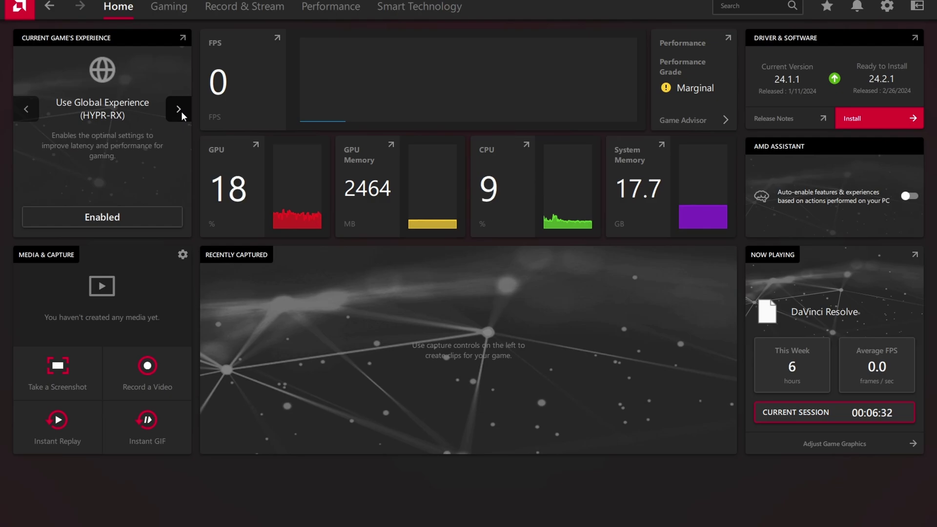
click(180, 111)
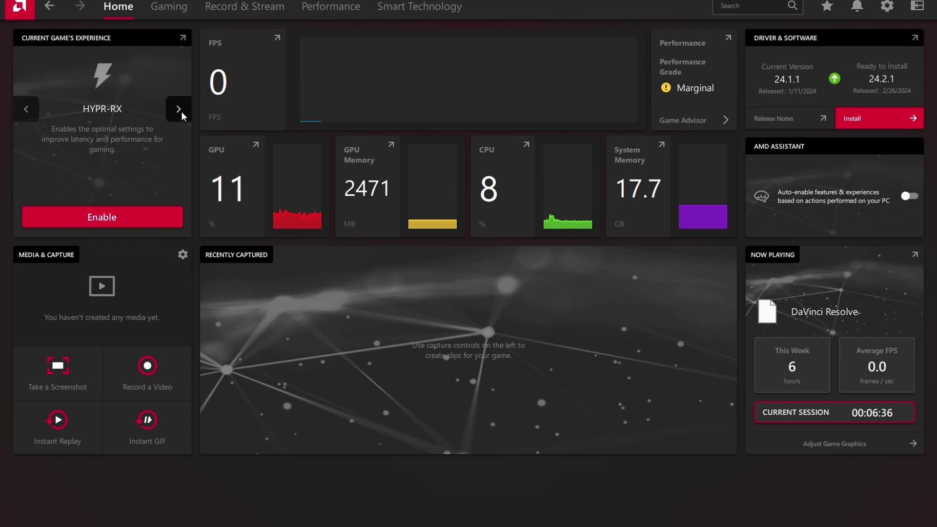
- Preview the Quality preset again, then bring up the Gaming library of 11 detected titles
click(181, 112)
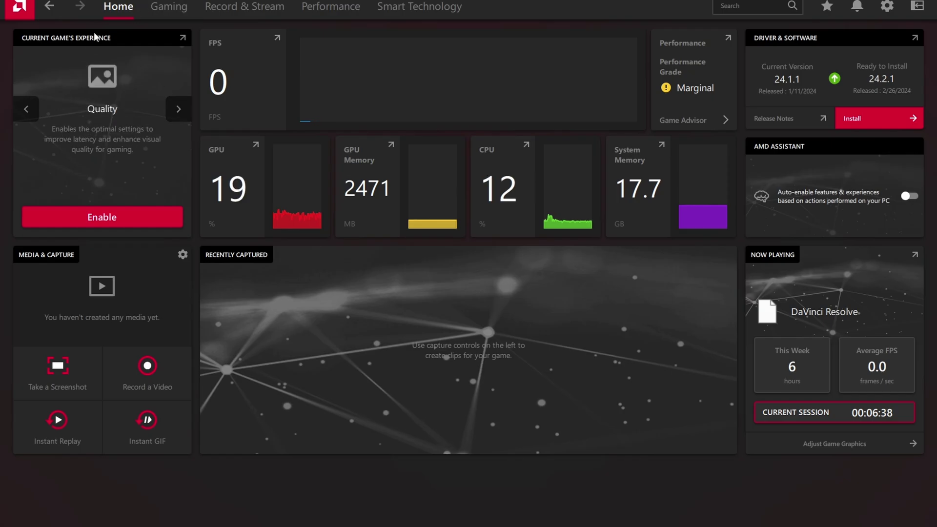
click(161, 18)
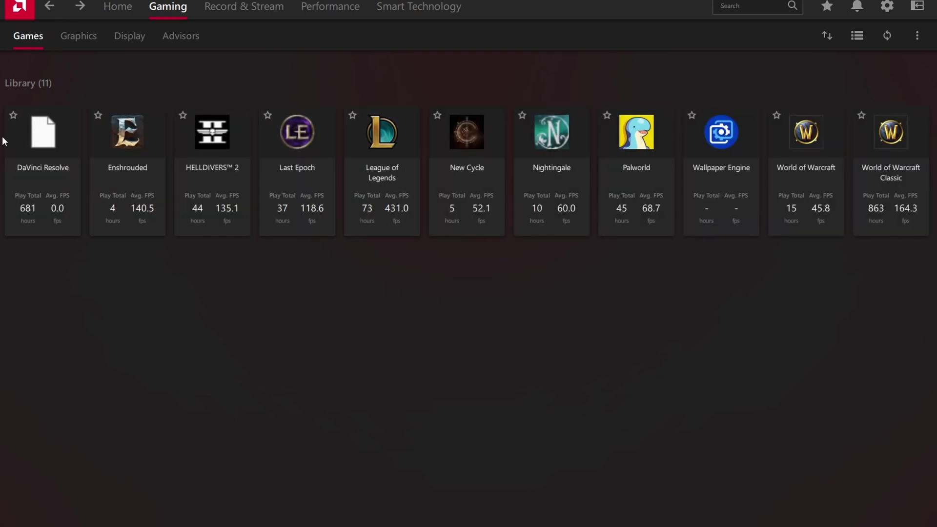
click(49, 6)
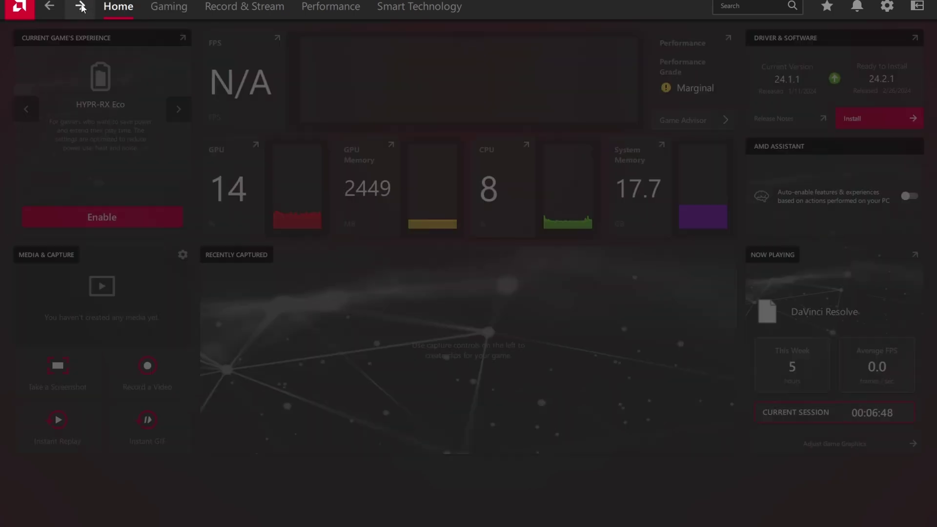
click(81, 7)
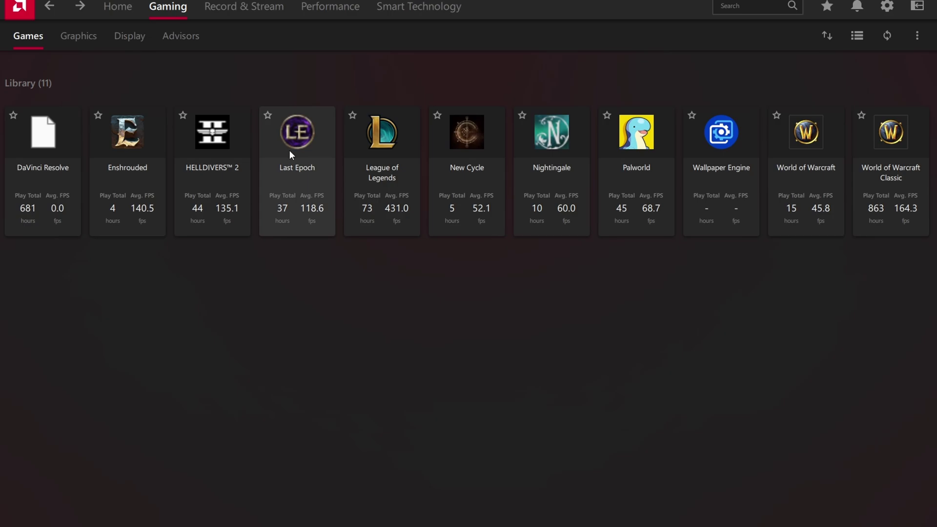
click(221, 209)
scroll(304, 138, down, 3)
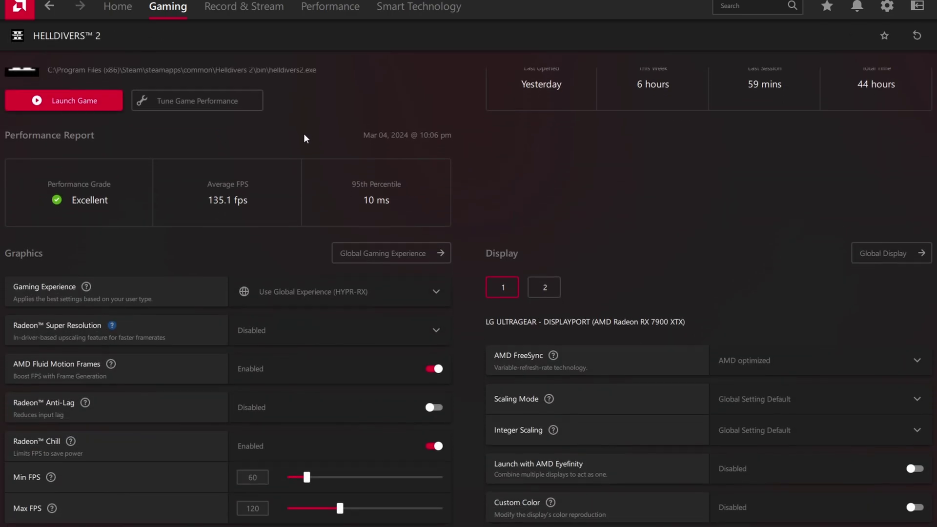
scroll(537, 216, down, 3)
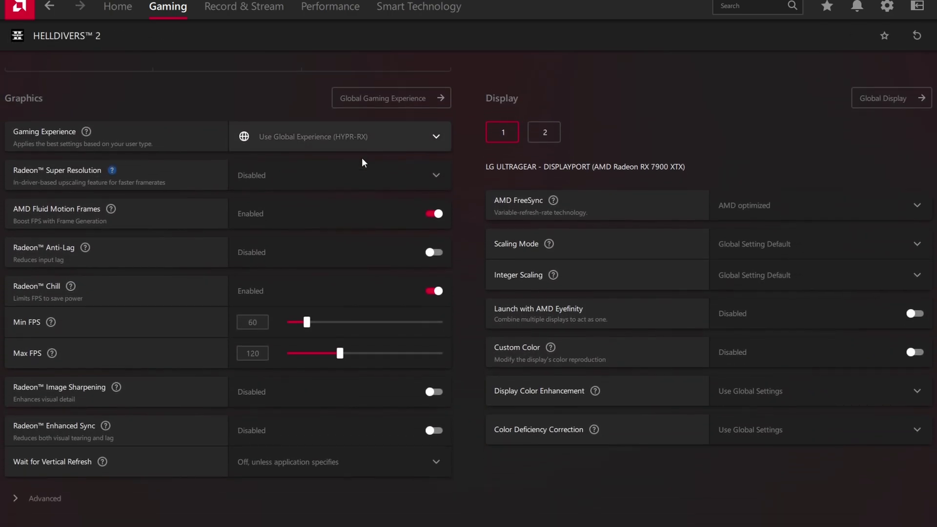
click(426, 174)
click(332, 204)
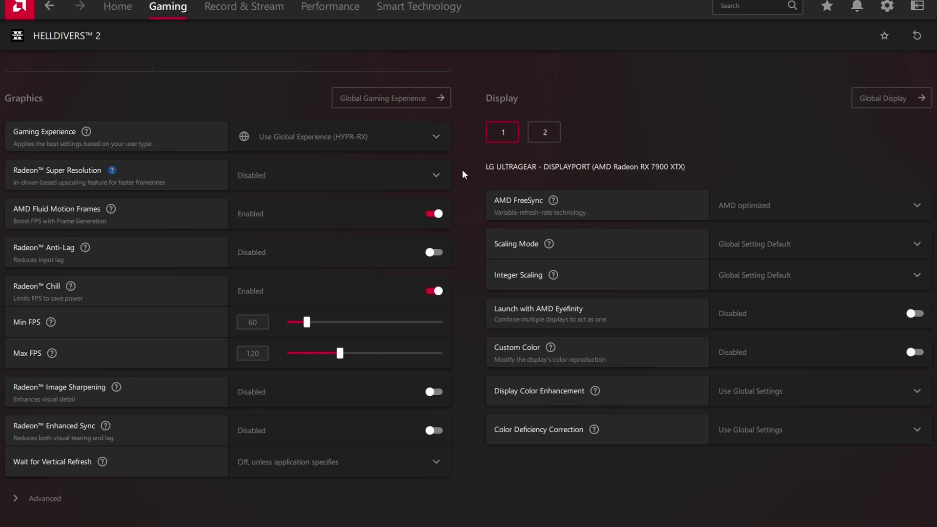
click(420, 137)
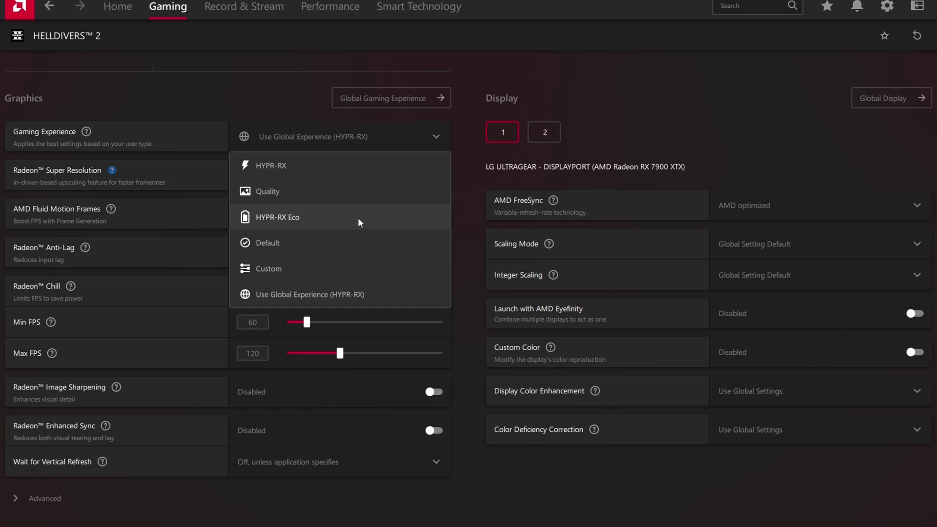
click(465, 190)
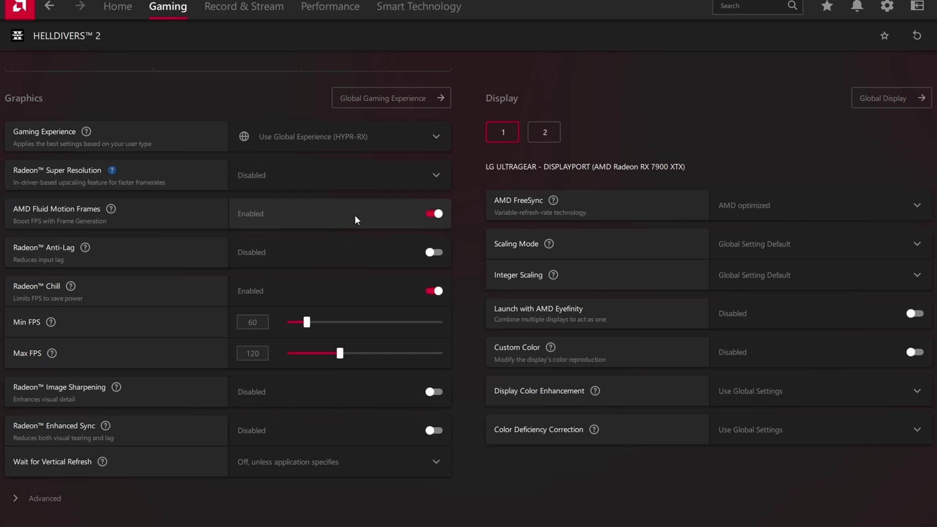
mouse_move(115, 209)
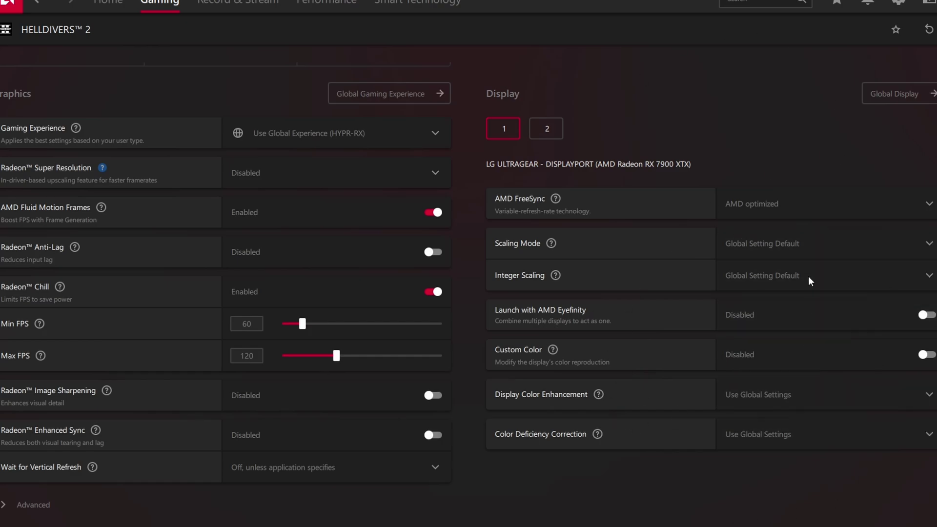
scroll(728, 340, up, 4)
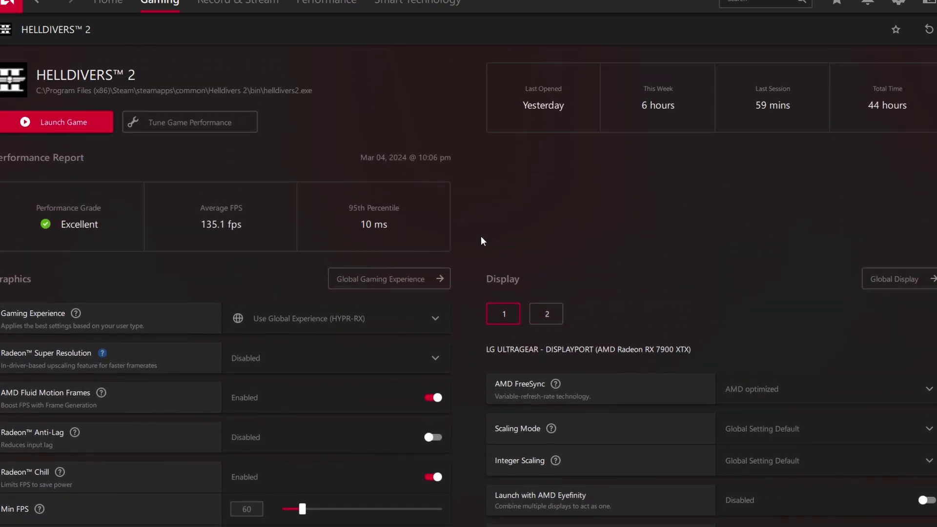
scroll(376, 229, down, 4)
scroll(293, 176, up, 4)
- Review HELLDIVERS 2 GPU tuning, left on Default, then return to the Home dashboard
click(213, 124)
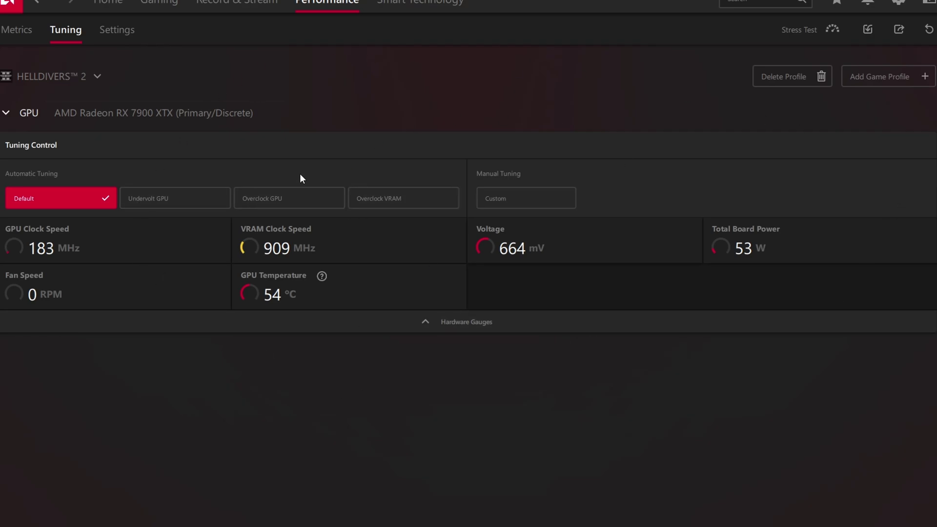
click(108, 4)
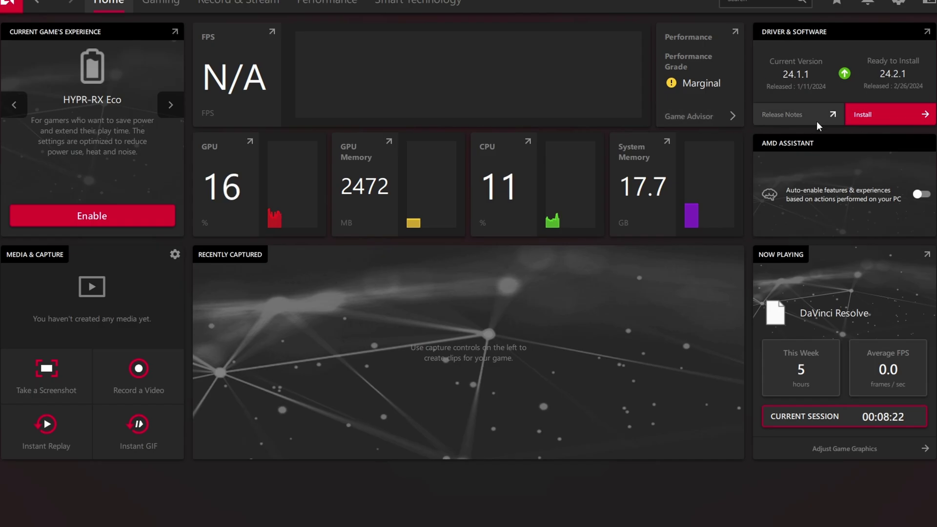
- Maximize the 24.2.1 release notes window and scroll down to the fixed issues
click(519, 468)
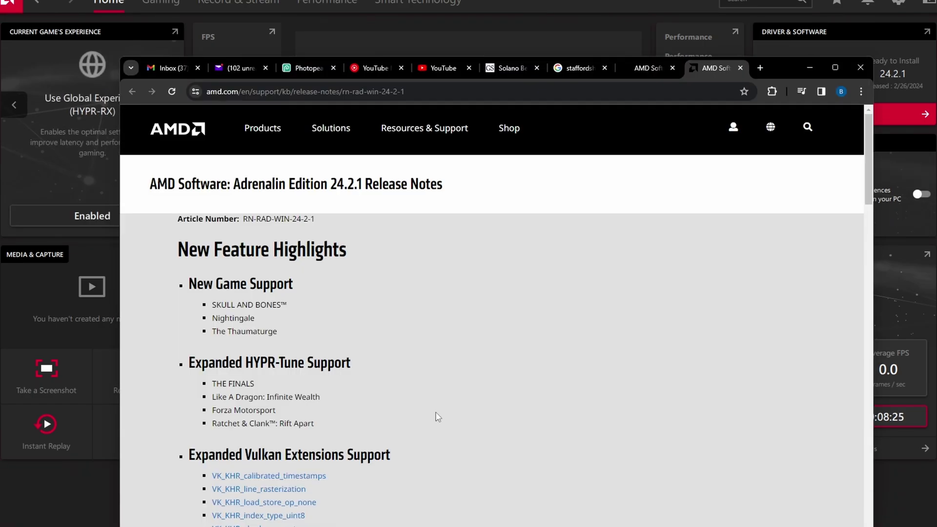
key(super+Up)
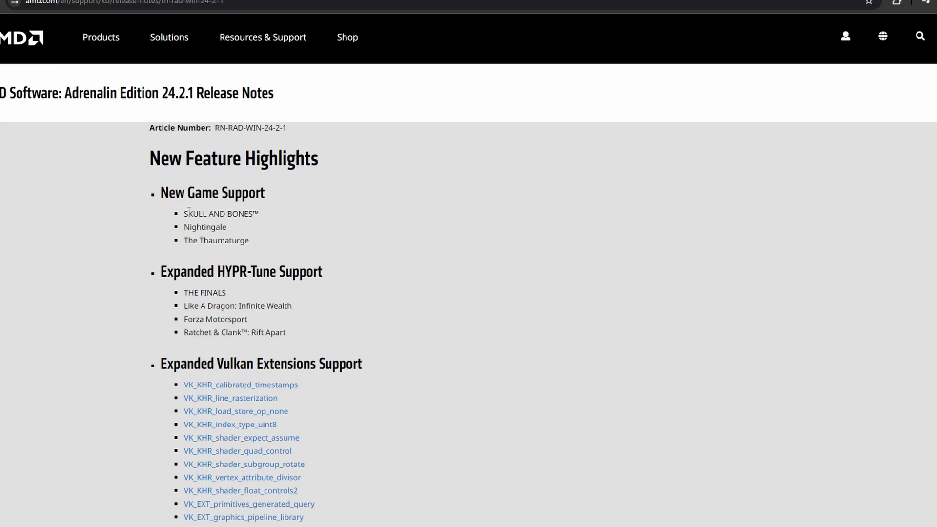
drag(161, 205, 279, 248)
scroll(296, 228, down, 2)
click(301, 205)
scroll(301, 207, down, 4)
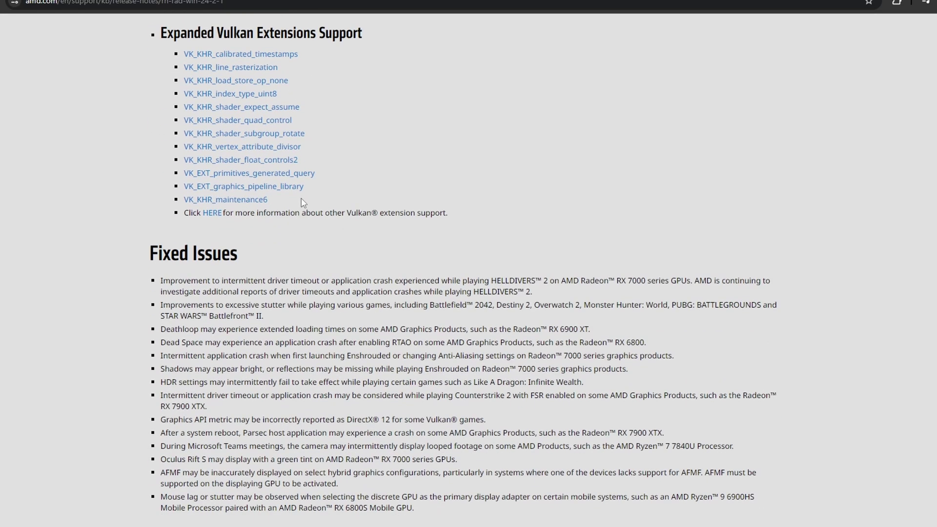
scroll(259, 217, up, 2)
scroll(218, 227, down, 3)
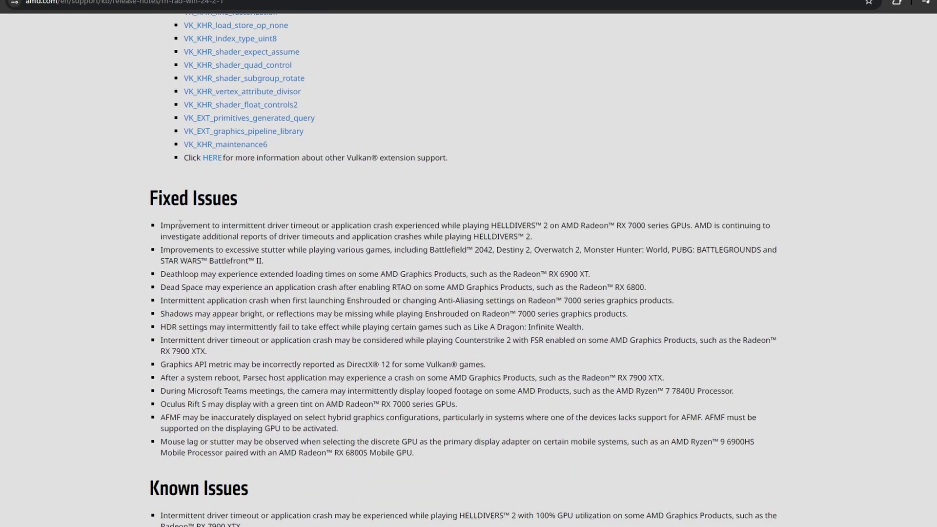
- Highlight the HELLDIVERS 2 crash fix entry and its RX 7000 series GPUs mention
drag(160, 225, 570, 239)
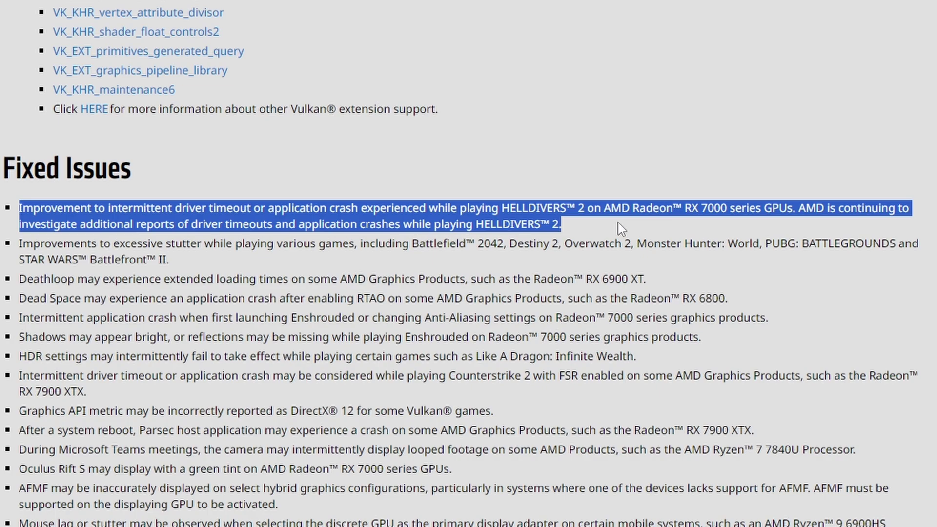
click(617, 223)
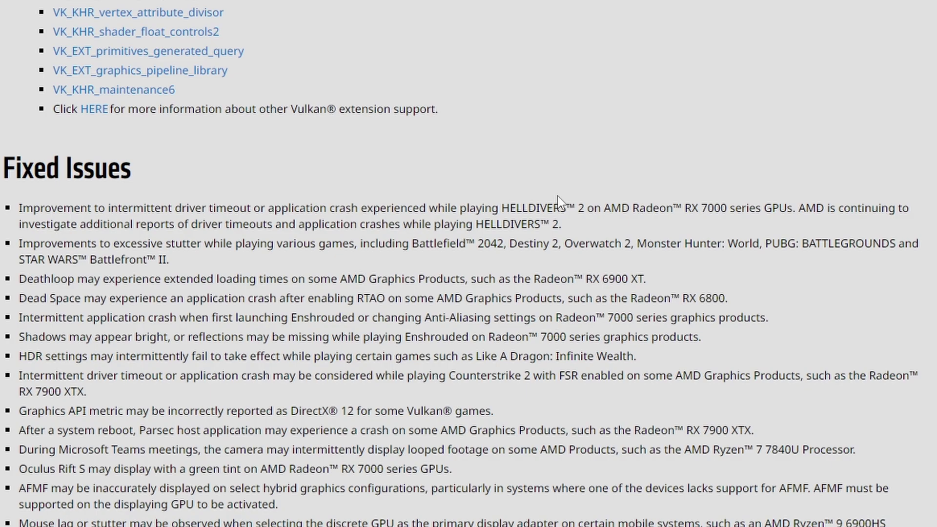
drag(639, 209, 896, 213)
click(840, 225)
drag(78, 209, 46, 209)
click(566, 237)
click(557, 237)
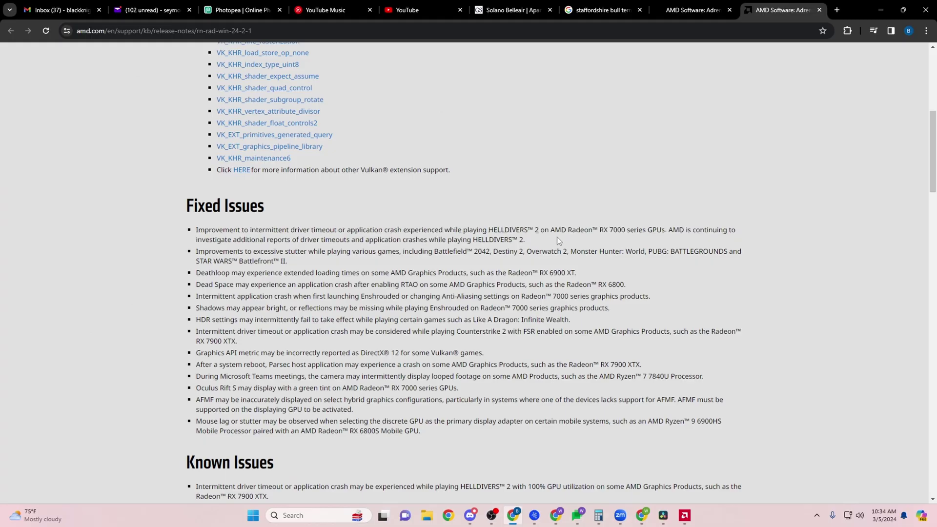
- Scroll to the Known Issues and highlight the first Helldivers 2 known issue
scroll(556, 237, down, 4)
mouse_move(271, 301)
mouse_down()
mouse_move(212, 289)
mouse_move(273, 301)
mouse_up()
click(239, 293)
click(422, 288)
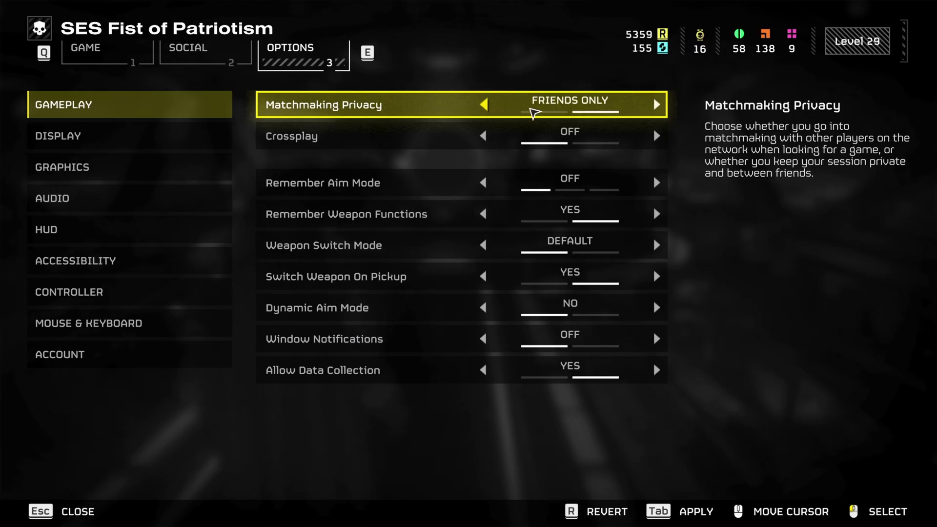
- Toggle Matchmaking Privacy to PUBLIC and back to FRIENDS ONLY, then discard the unapplied gameplay changes
click(485, 106)
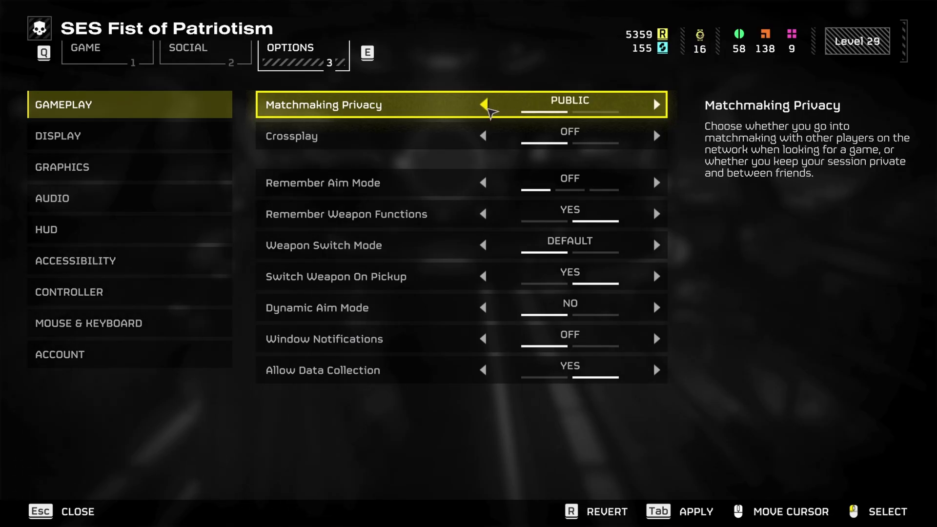
click(657, 104)
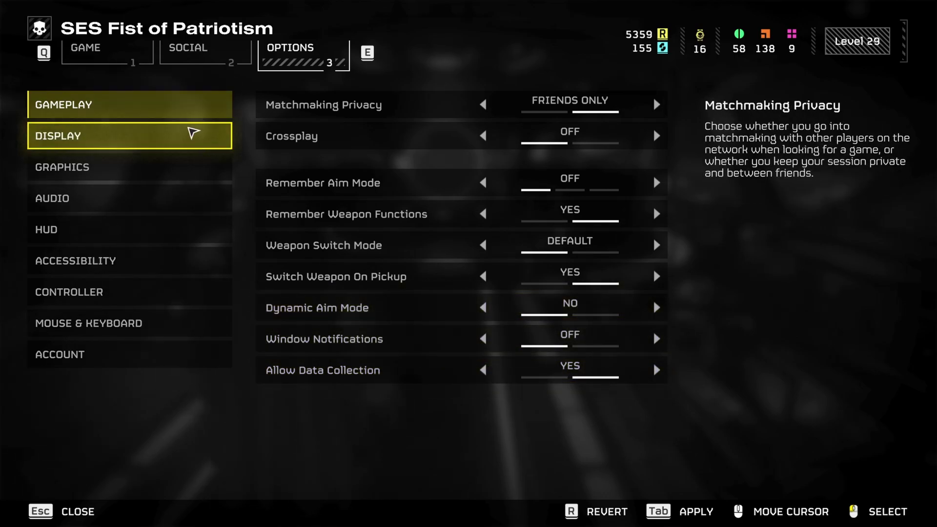
click(150, 139)
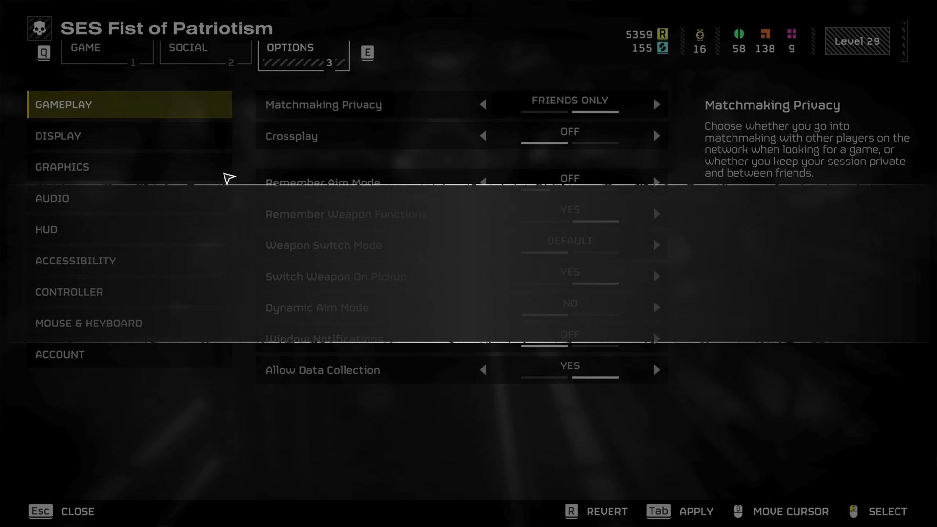
click(569, 317)
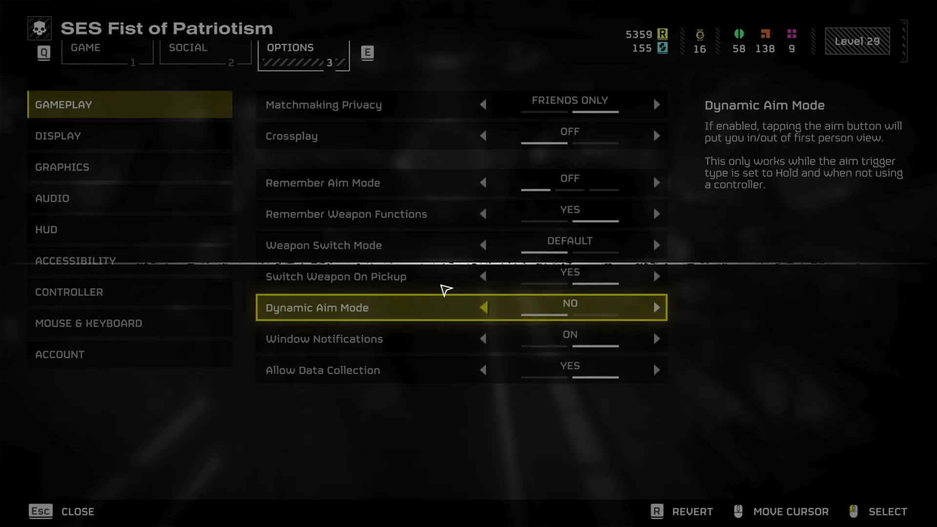
- In Display settings, step Render Scale down from QUALITY through PERFORMANCE to ULTRA PERFORMANCE
click(87, 139)
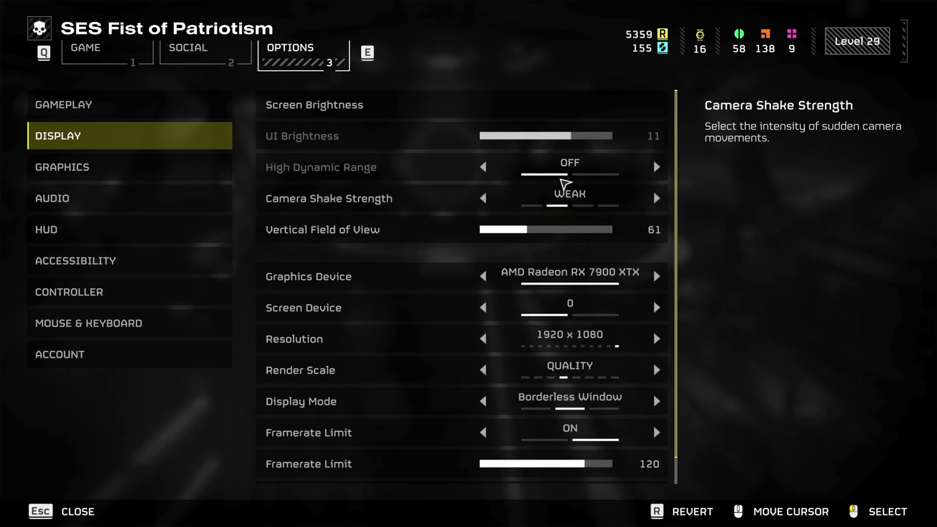
scroll(442, 172, down, 1)
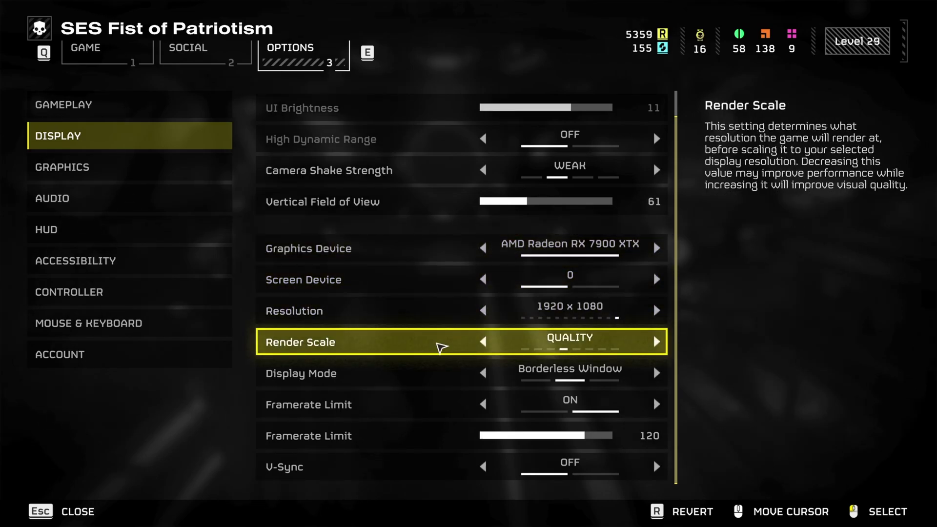
click(483, 342)
click(484, 342)
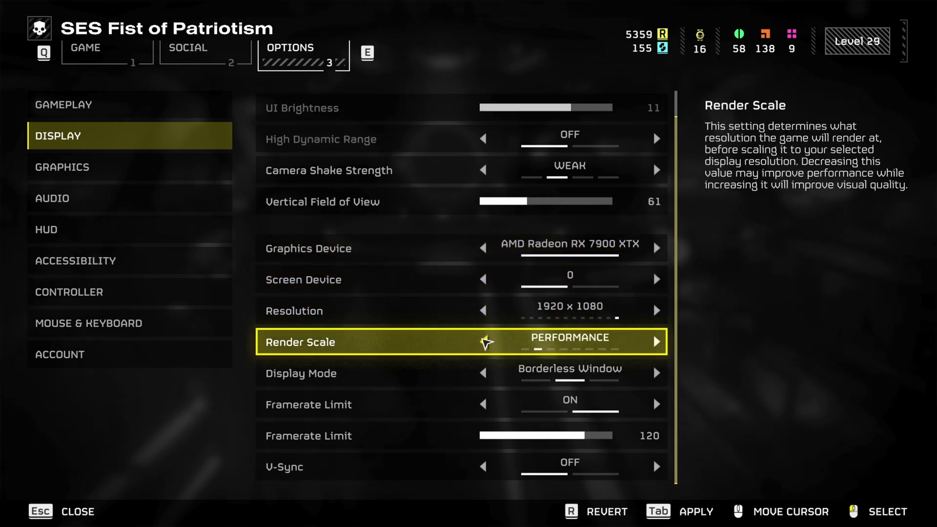
click(483, 342)
click(483, 341)
click(657, 341)
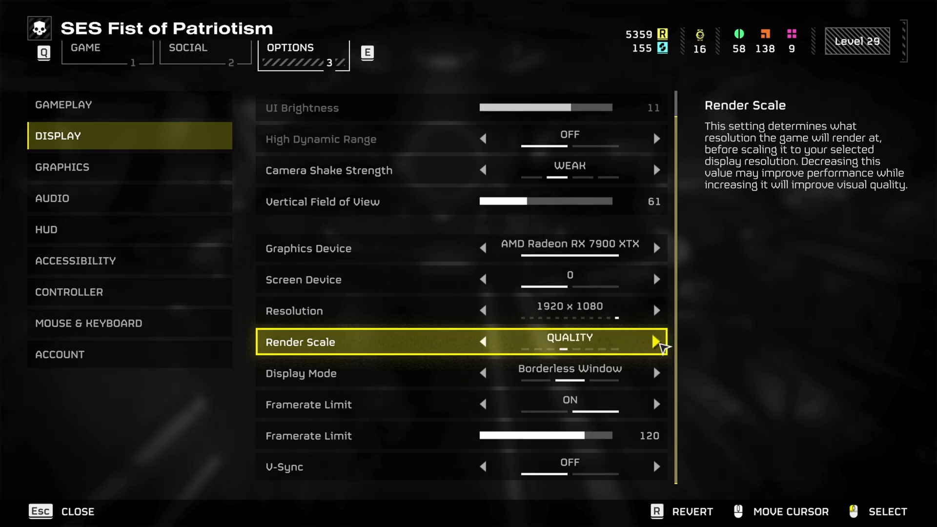
- Cycle Render Scale up to ULTRA SUPERSAMPLING and back down, settling on PERFORMANCE unapplied
click(660, 344)
click(660, 344)
click(660, 344)
click(660, 343)
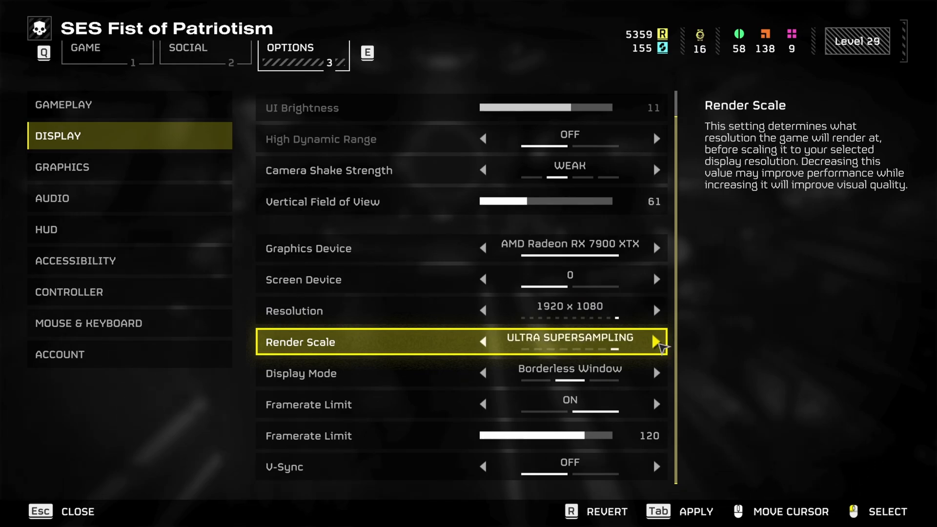
click(483, 343)
click(483, 343)
click(483, 343)
click(484, 343)
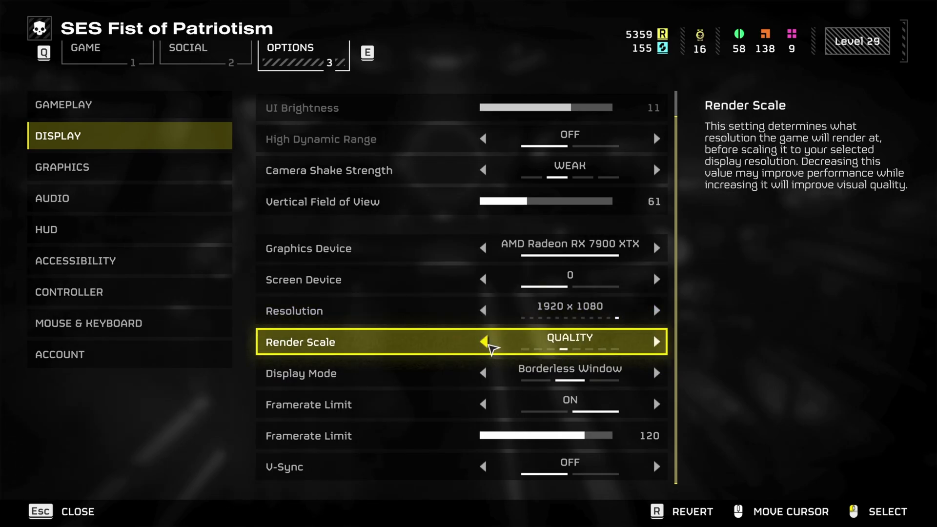
click(489, 344)
click(489, 344)
click(489, 344)
click(655, 342)
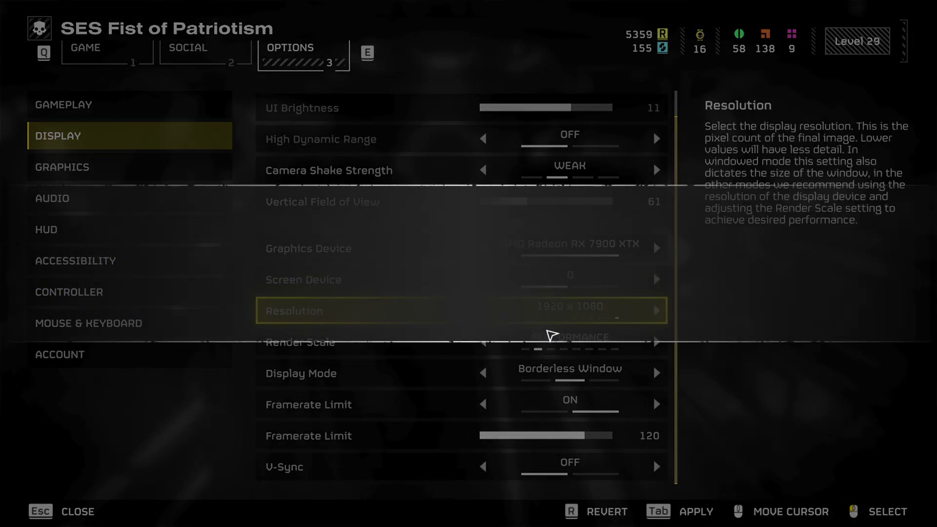
click(101, 179)
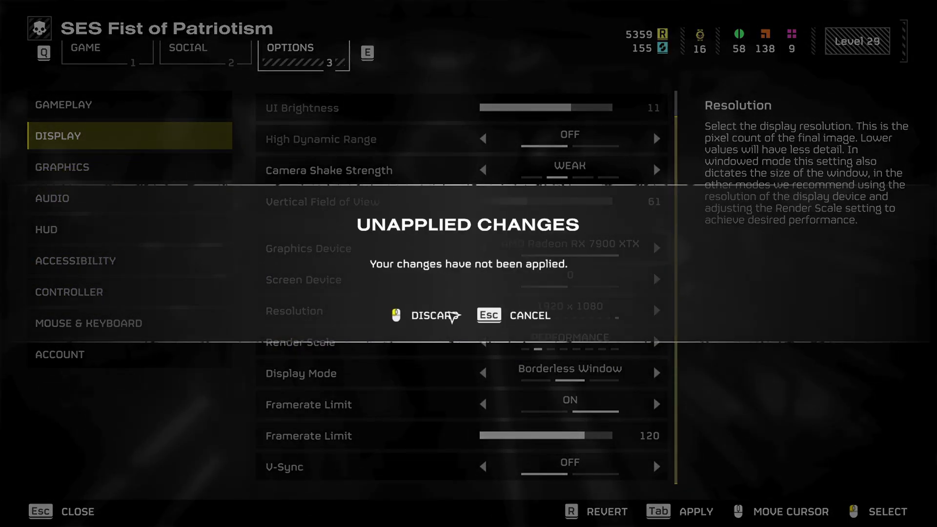
- Discard the Render Scale change, try Graphics Preset MEDIUM and LOW, and return it to HIGH
click(452, 315)
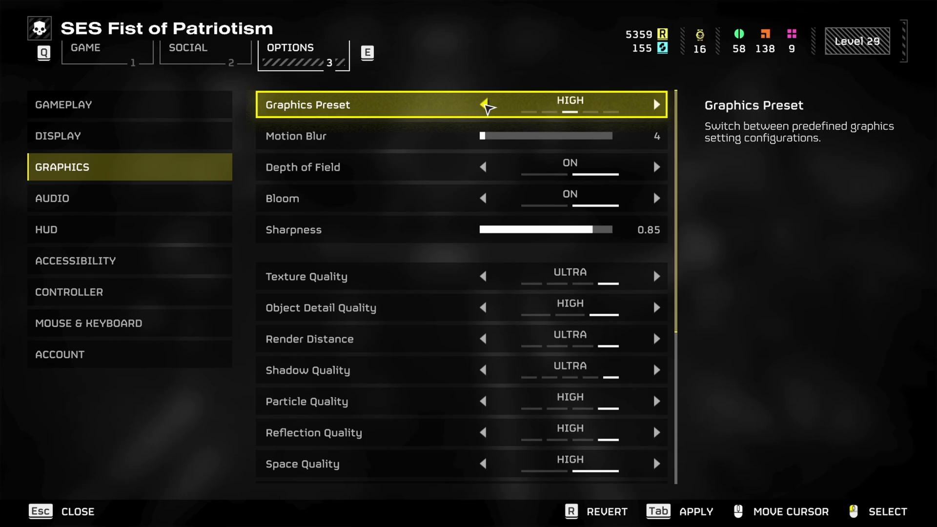
click(485, 105)
click(656, 104)
click(480, 105)
click(481, 105)
click(656, 104)
click(656, 105)
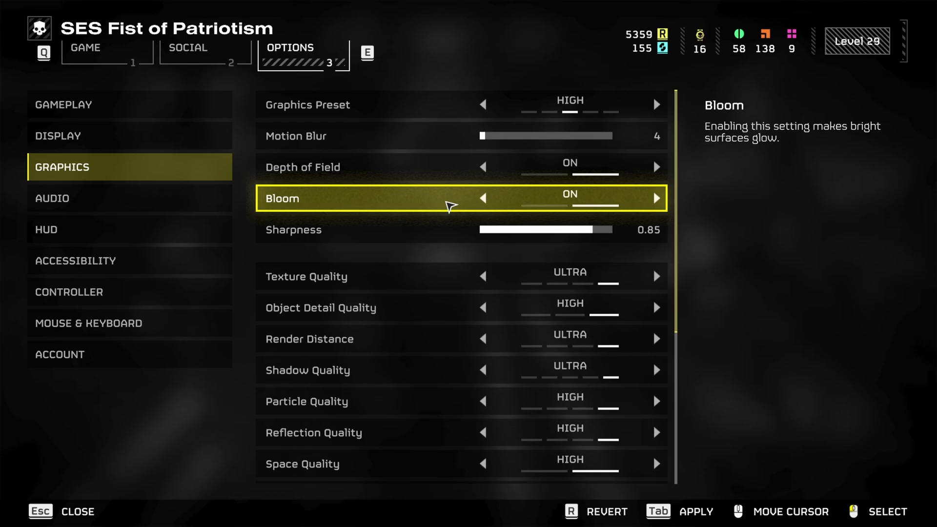
scroll(539, 189, down, 3)
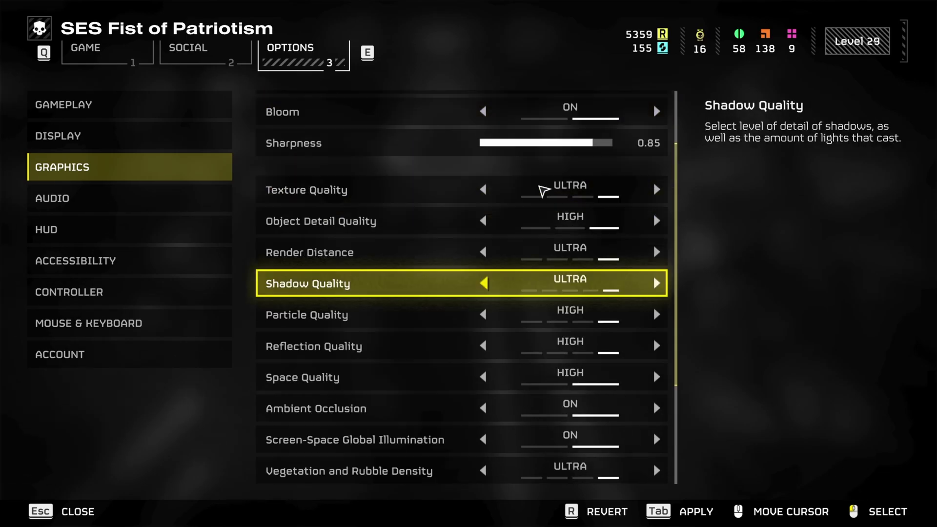
scroll(461, 246, up, 3)
scroll(462, 247, down, 3)
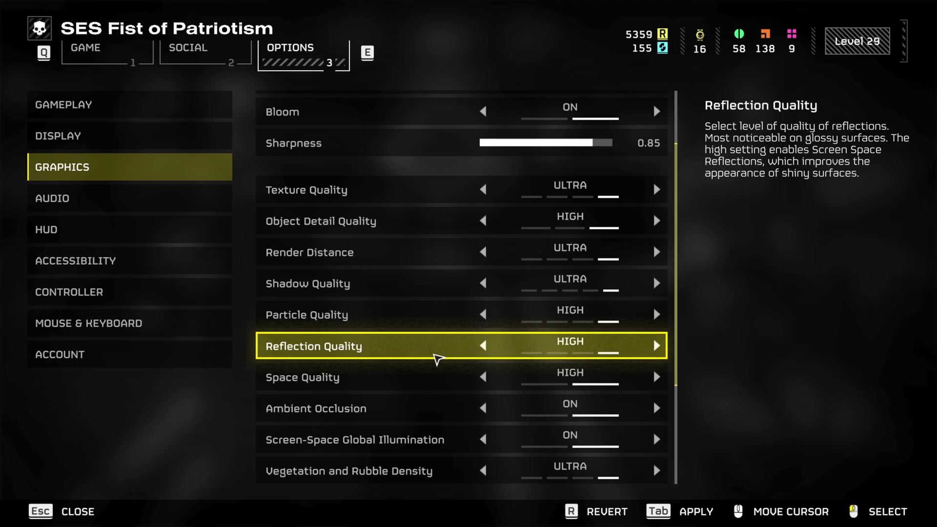
scroll(391, 235, down, 5)
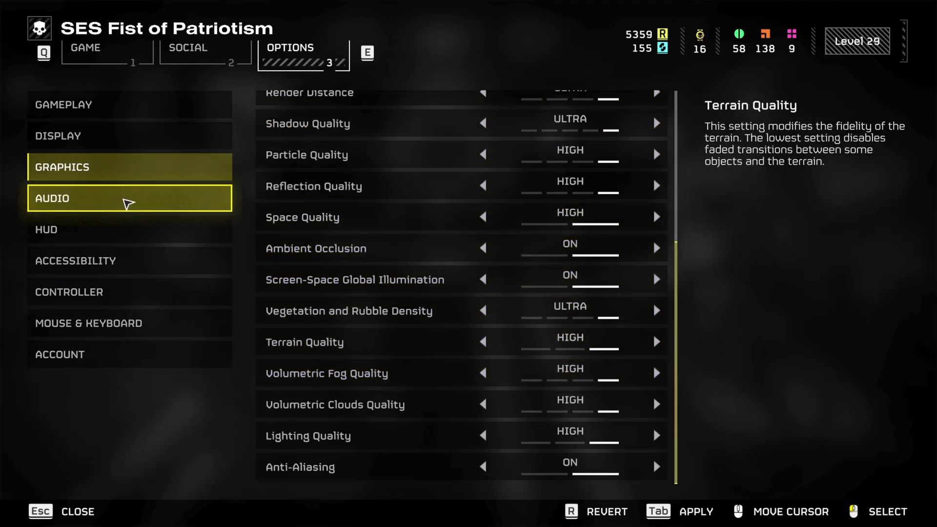
- Browse Audio, Controller and Mouse & Keyboard, then return to Graphics showing the Custom preset with Sharpness 0.75
click(122, 200)
click(527, 311)
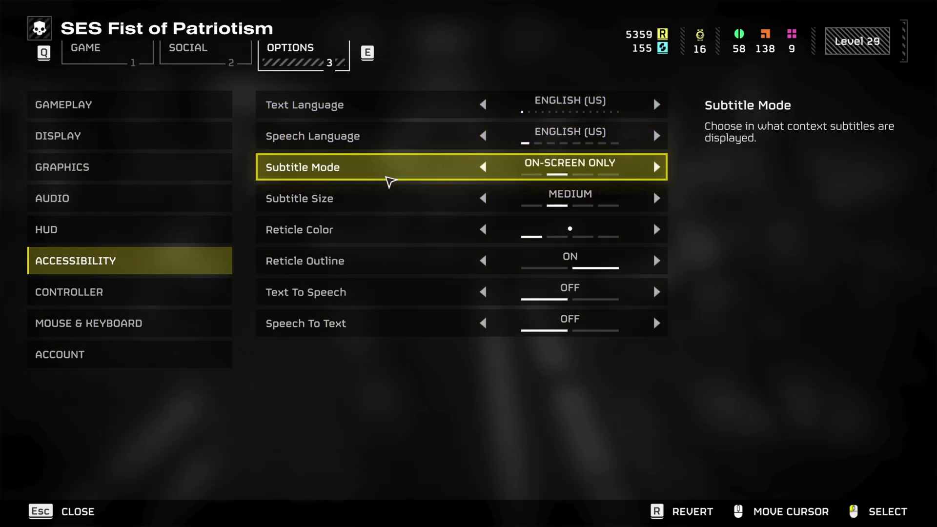
click(122, 298)
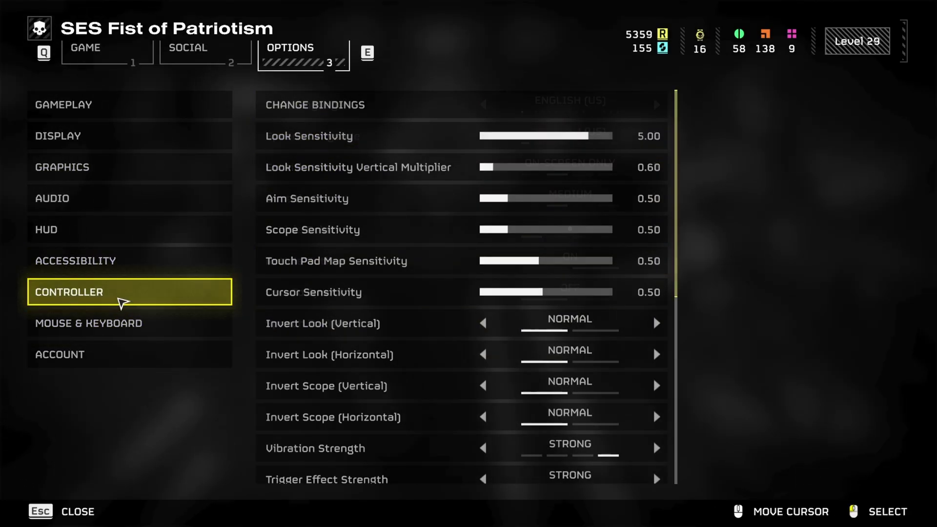
click(145, 332)
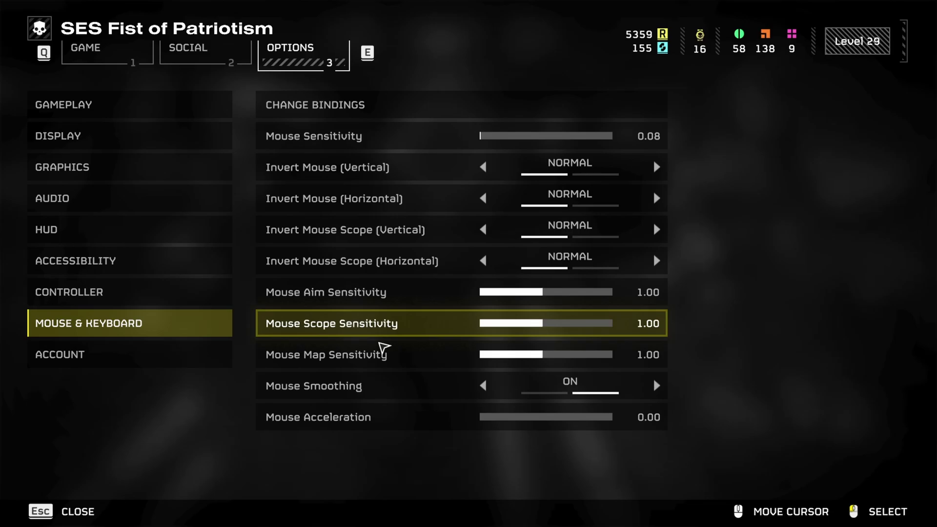
click(88, 167)
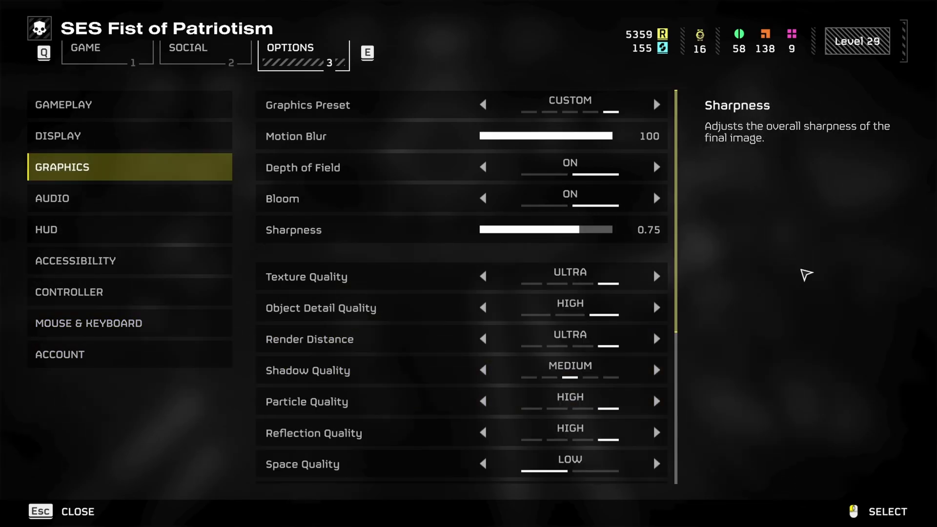